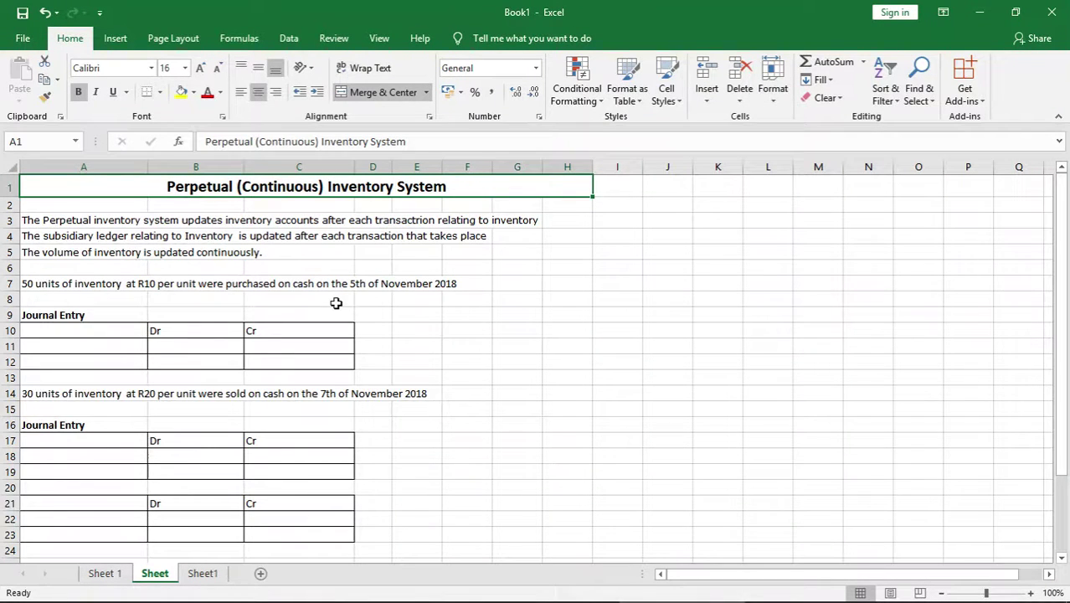
Enter Inventory in A11 with a R500 debit
click(108, 345)
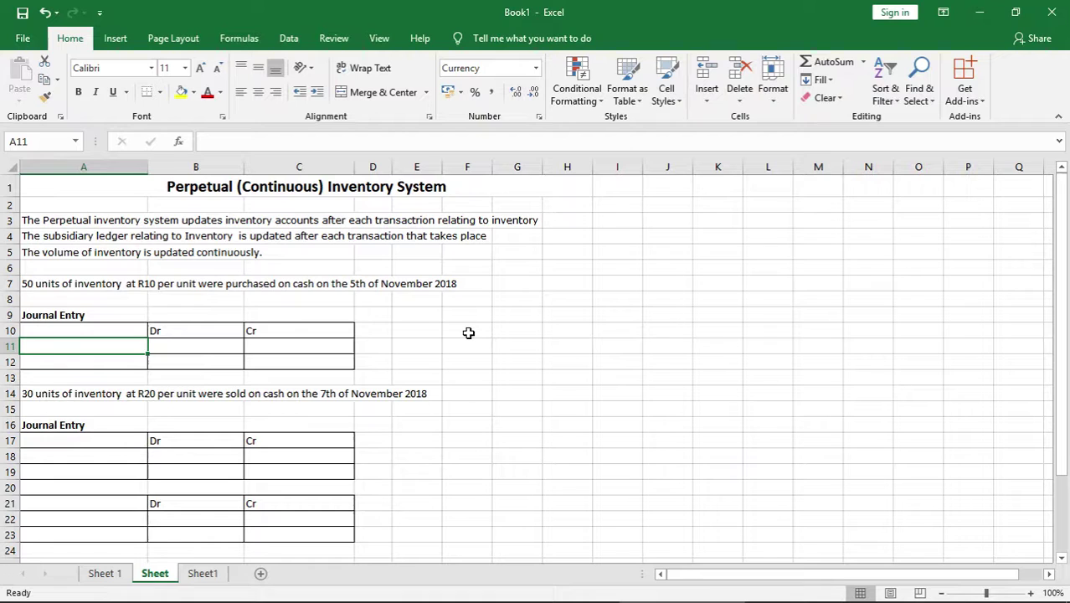
text(Inv)
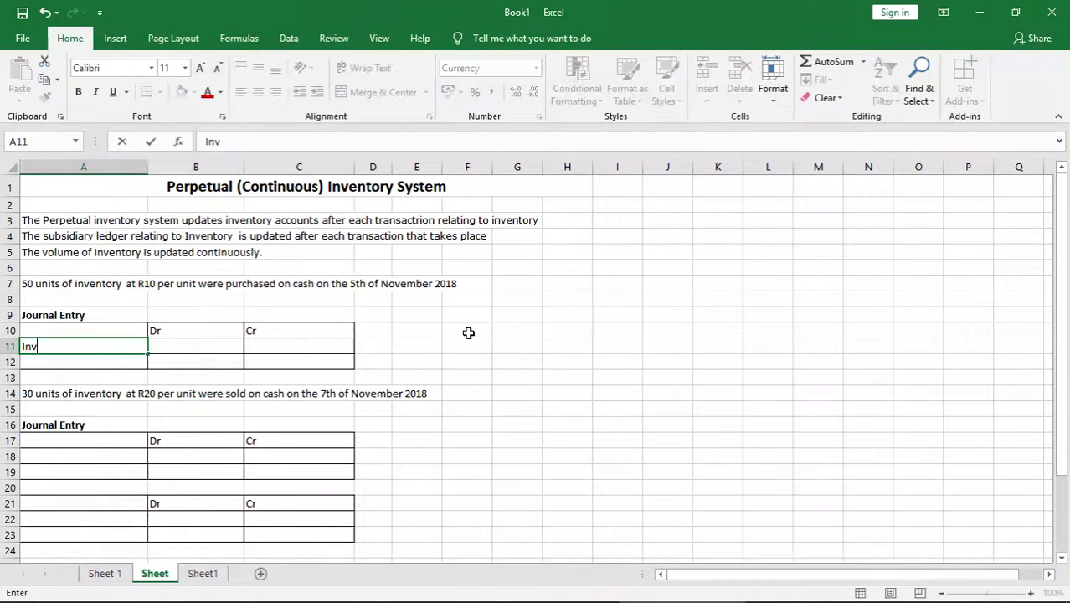
text(entory)
key(Tab)
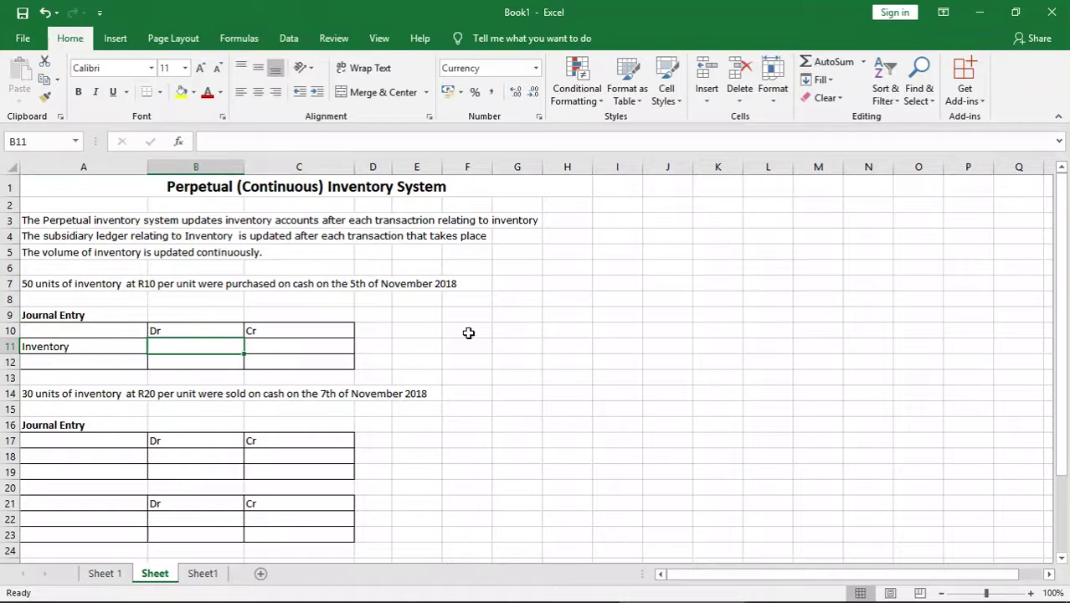
text(R)
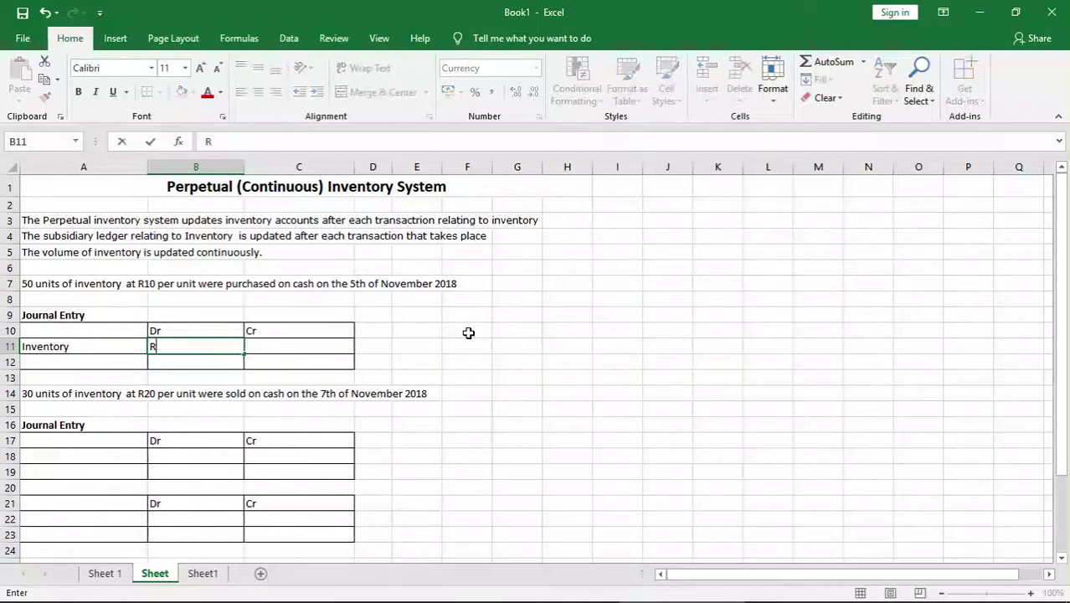
text(500)
key(Return)
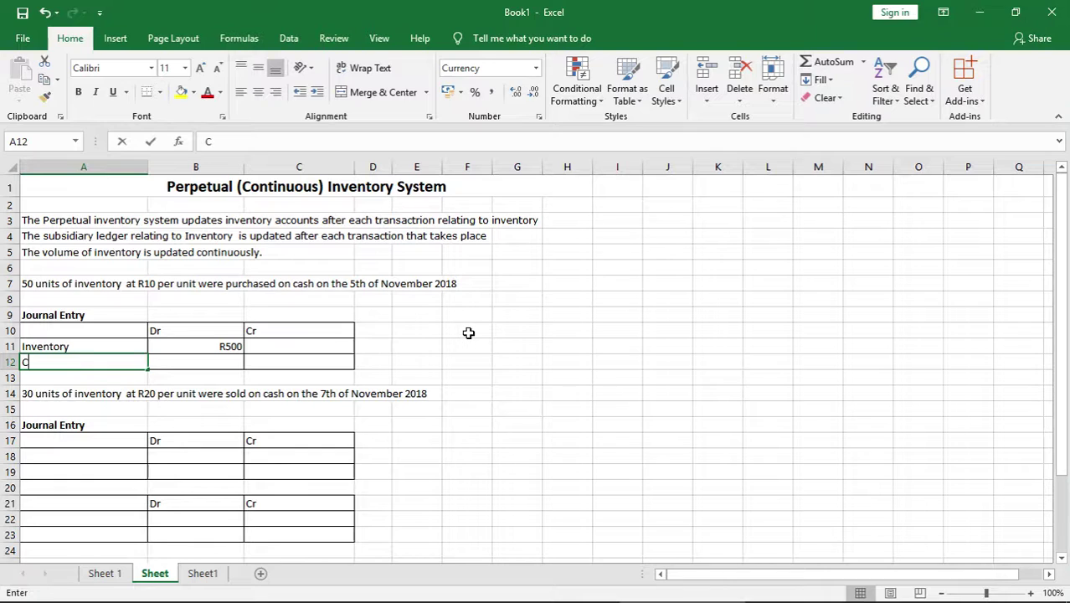
Enter Bank in A12 with a R500 credit in C12
text(Bank)
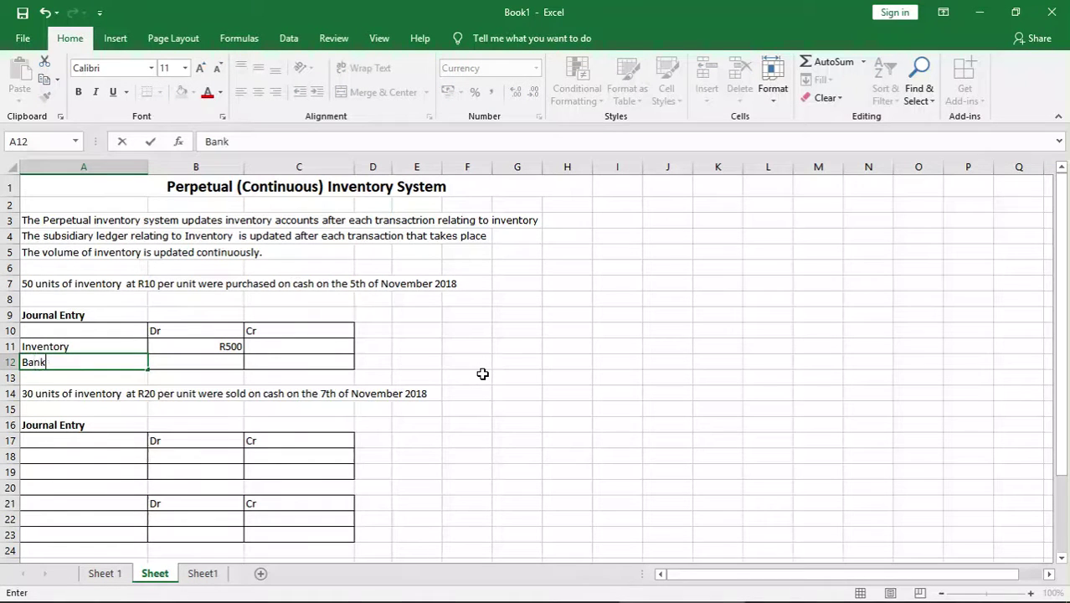
key(Tab)
key(Tab)
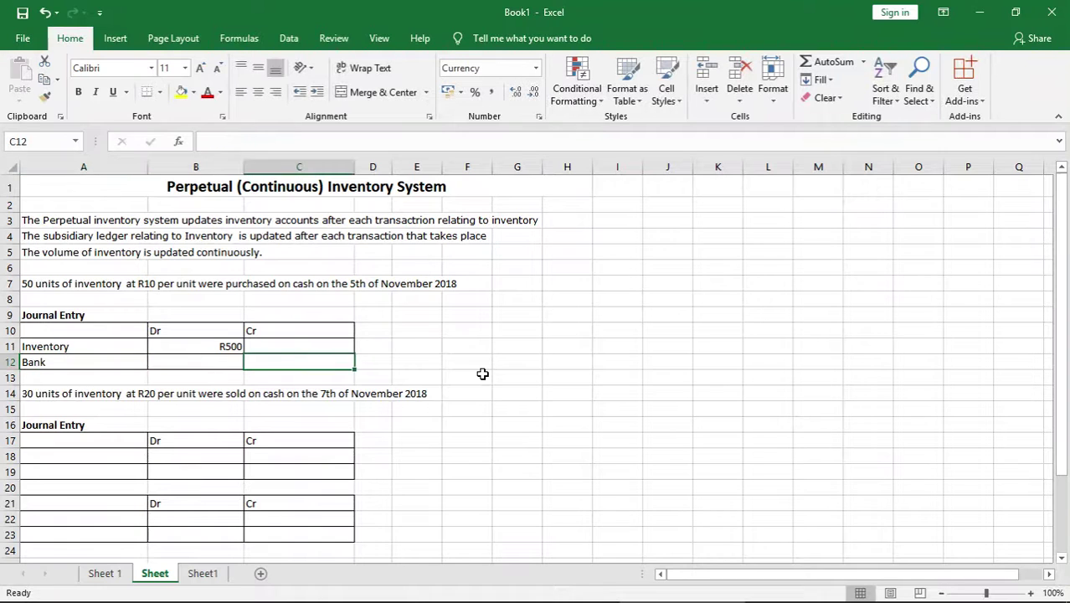
text(R500)
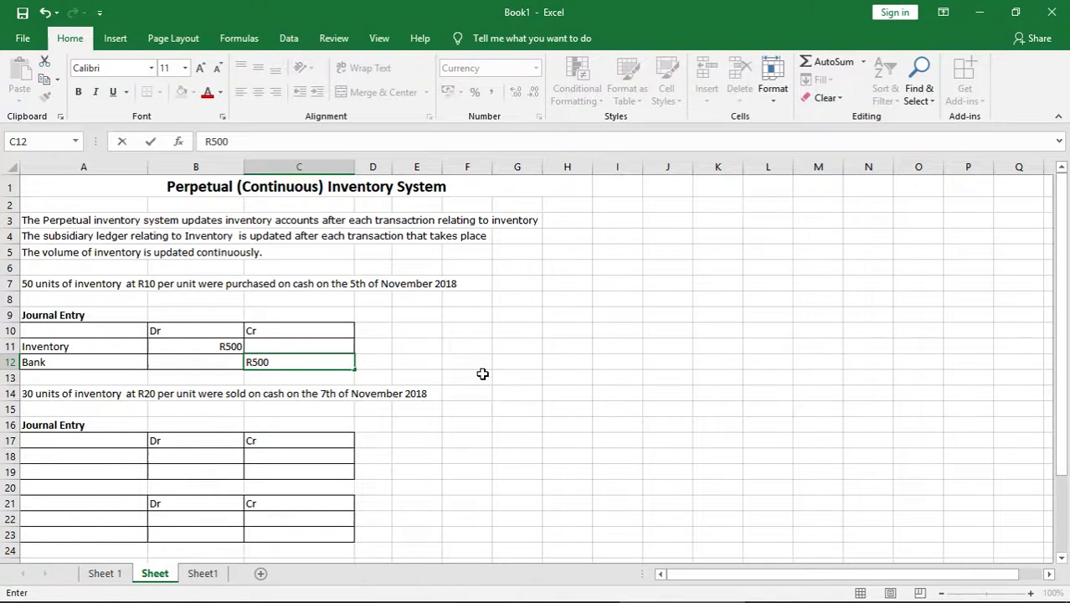
key(Return)
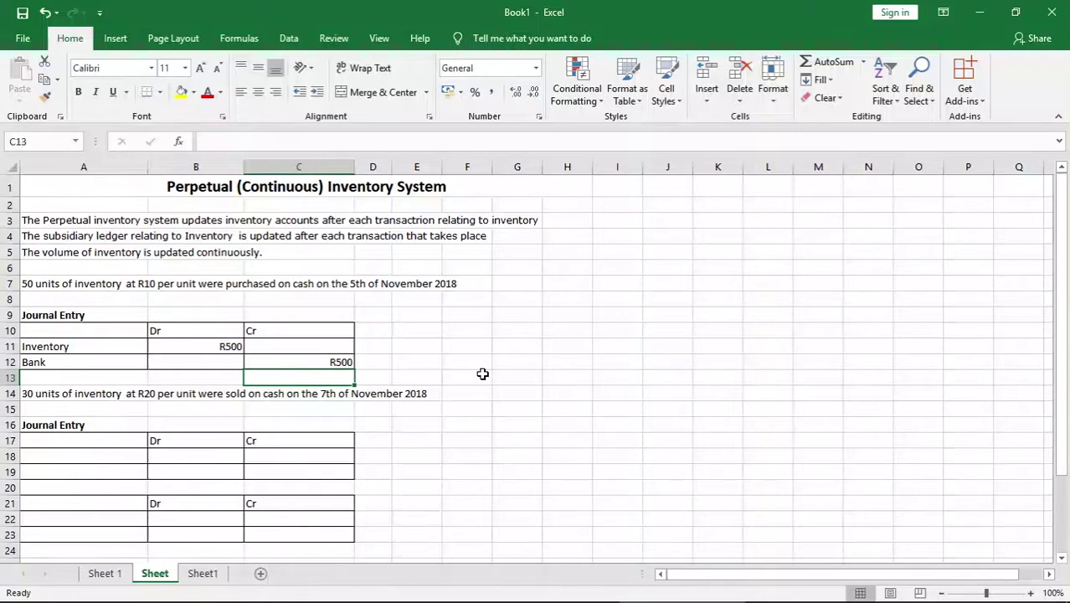
Enter Bank in A18 with a R600 debit
key(Down)
key(Down)
key(Down)
key(Down)
key(Down)
key(Left)
key(Left)
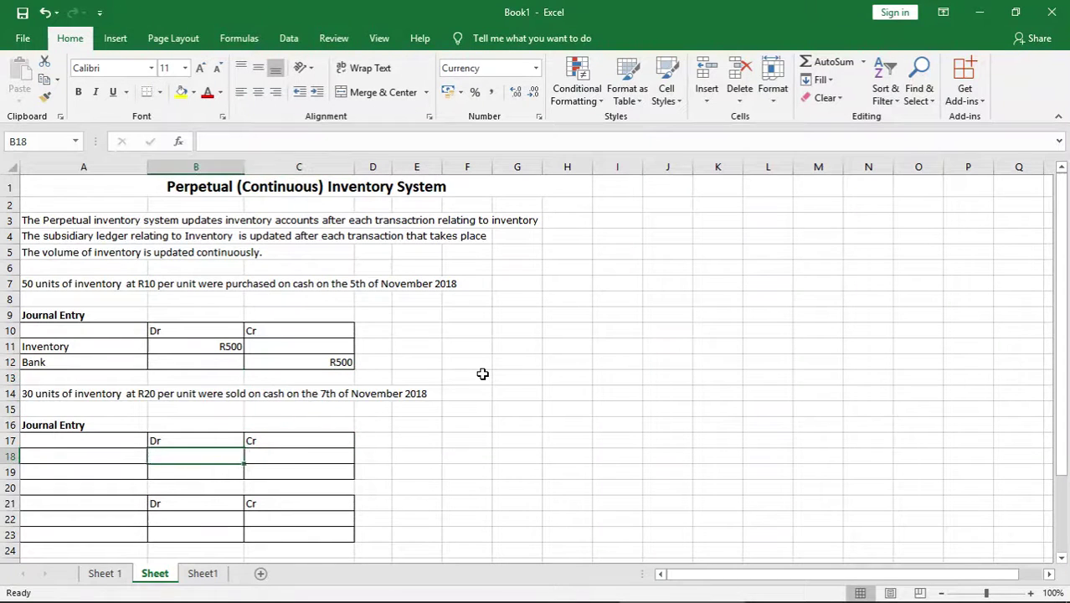
key(Right)
key(Left)
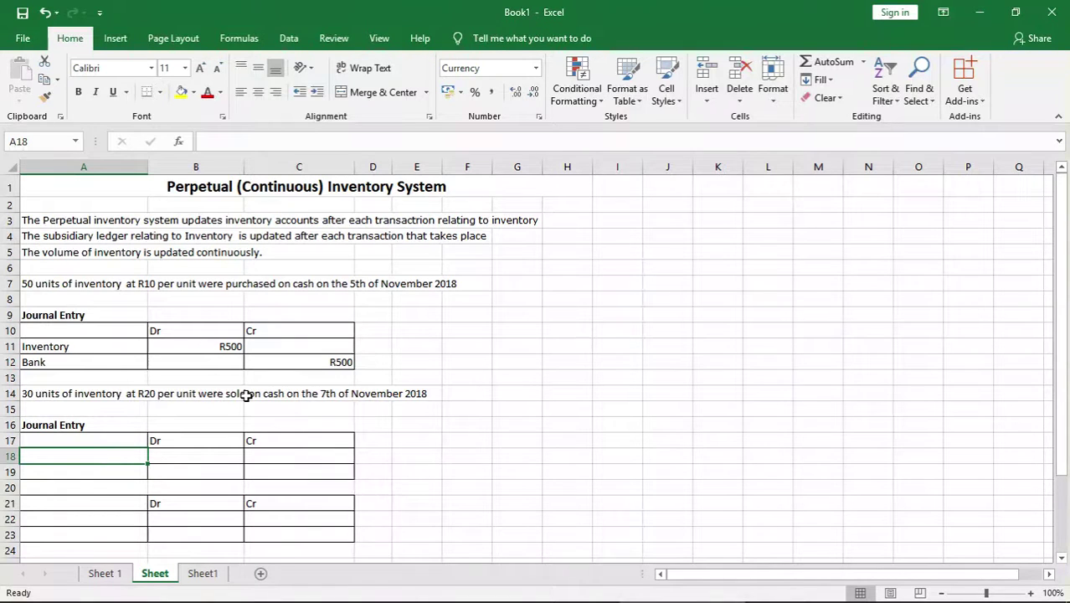
text(Bank)
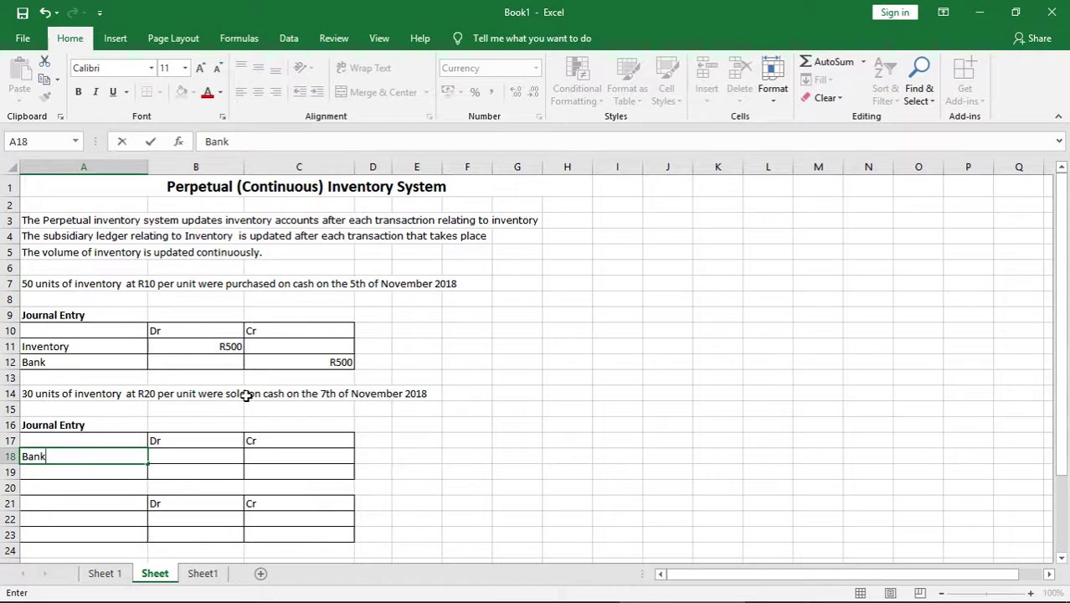
key(Tab)
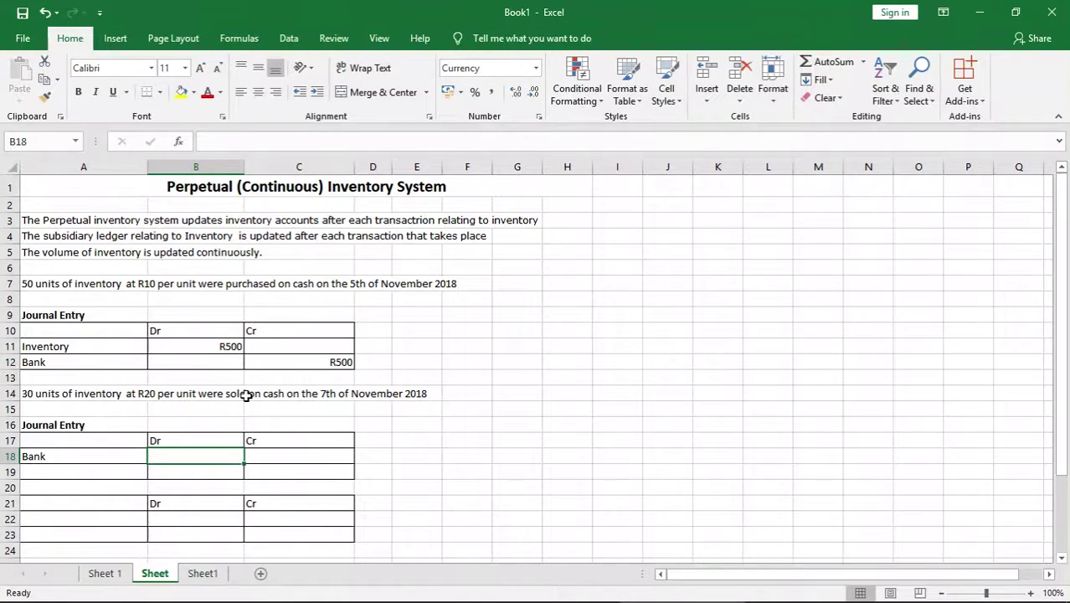
text(R600)
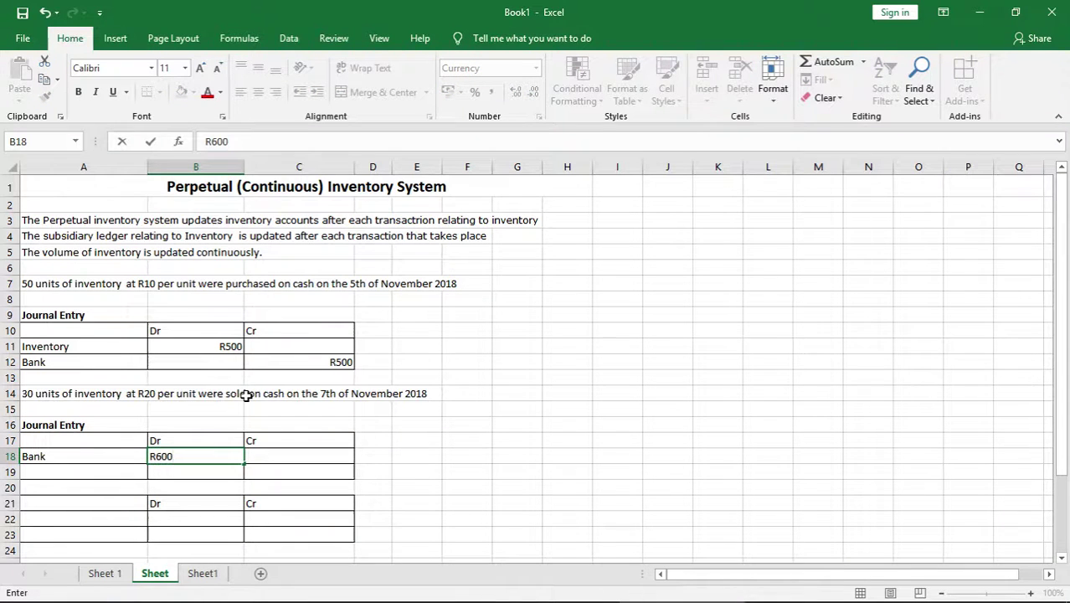
key(Return)
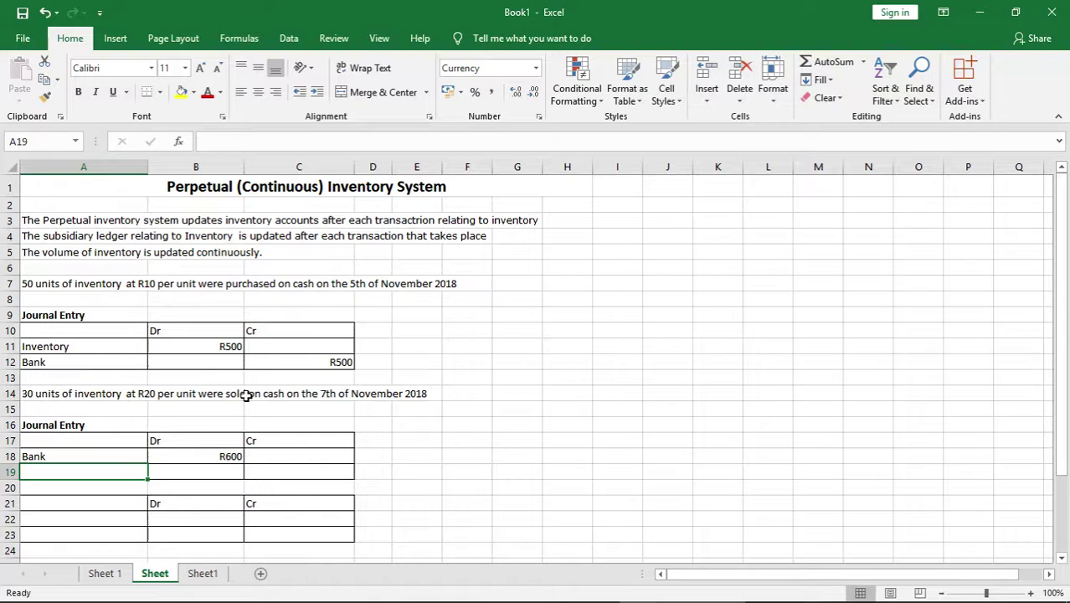
Enter Sales in A19 with a R600 credit
text(Sales)
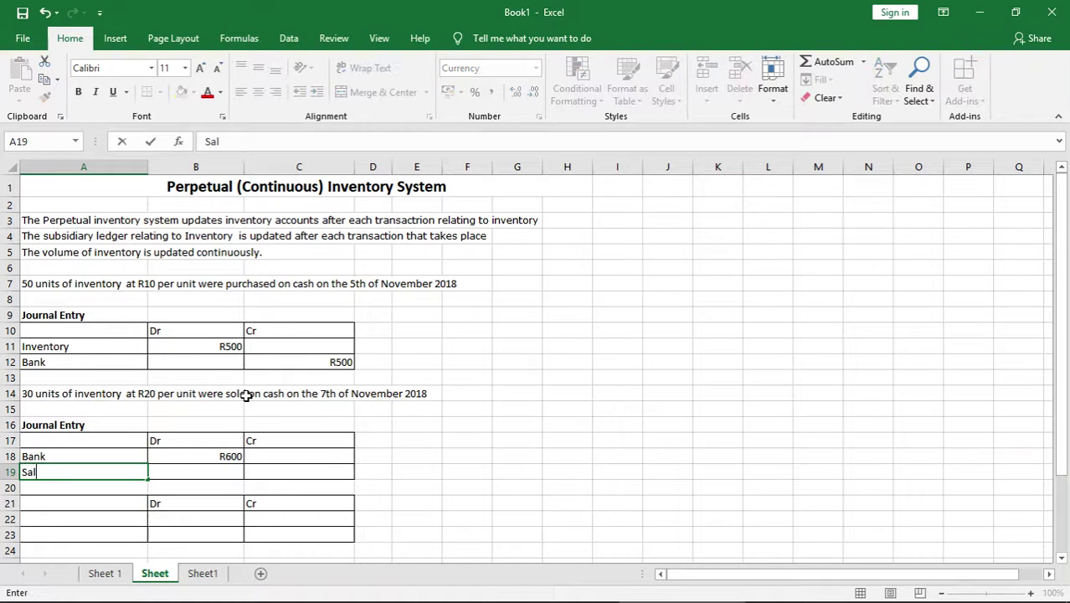
key(Tab)
key(Tab)
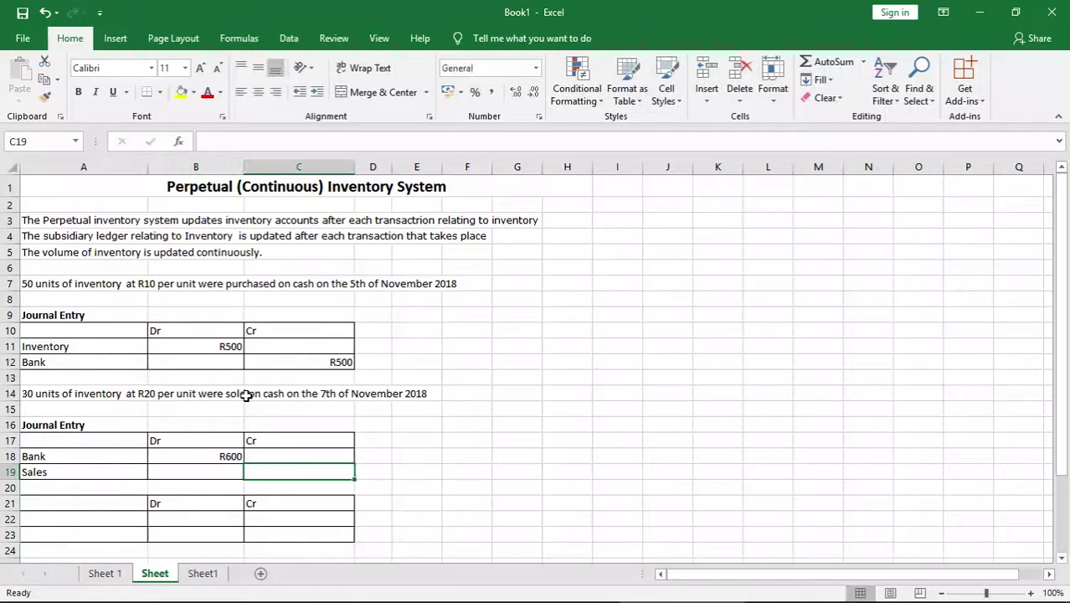
text(R600)
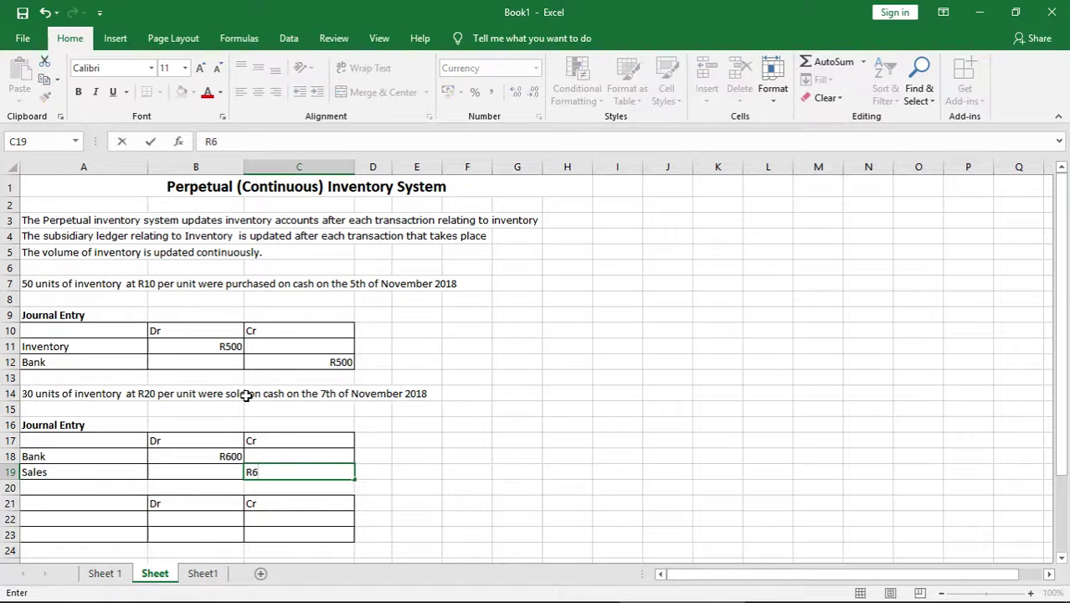
key(ctrl+Return)
key(Down)
key(Down)
key(Down)
key(Down)
key(Down)
key(Down)
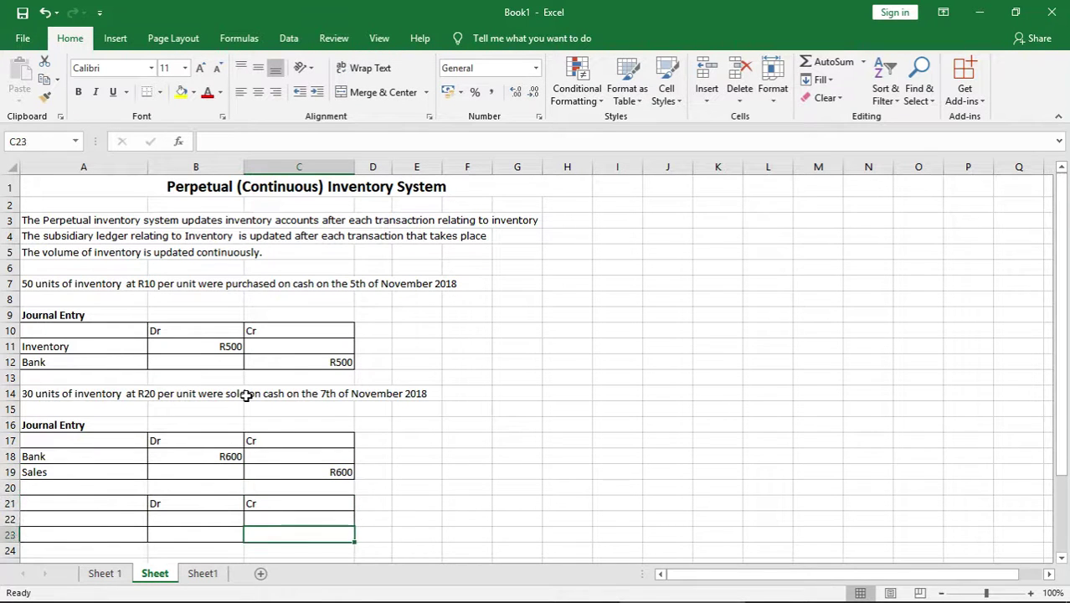
key(Left)
key(Up)
key(Up)
key(Up)
key(Left)
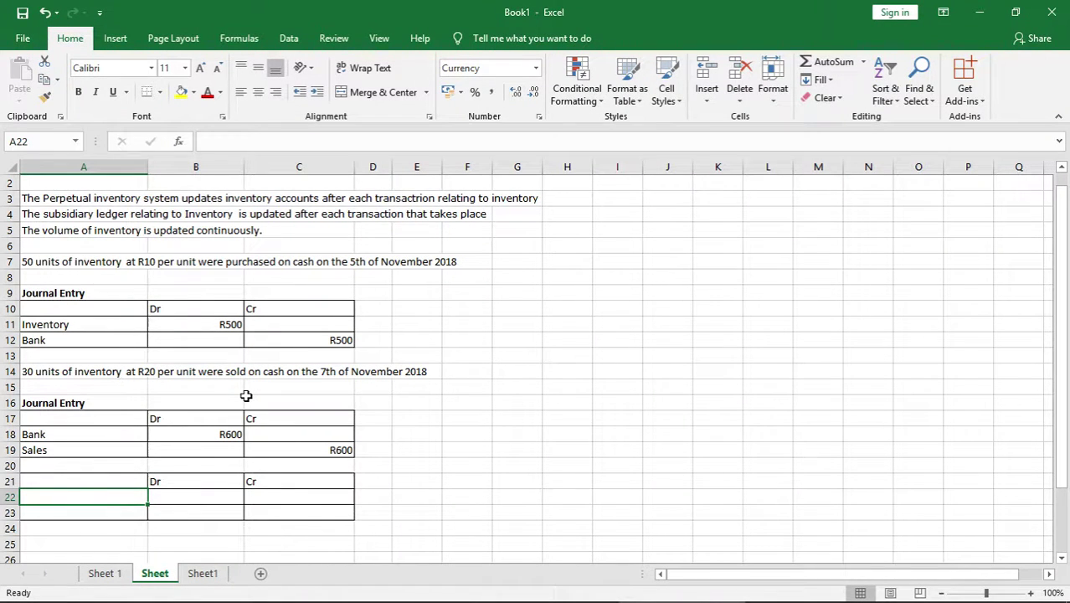
Enter Cost of Goods Sold in A22 as the third entry's debit account
text(Cost of )
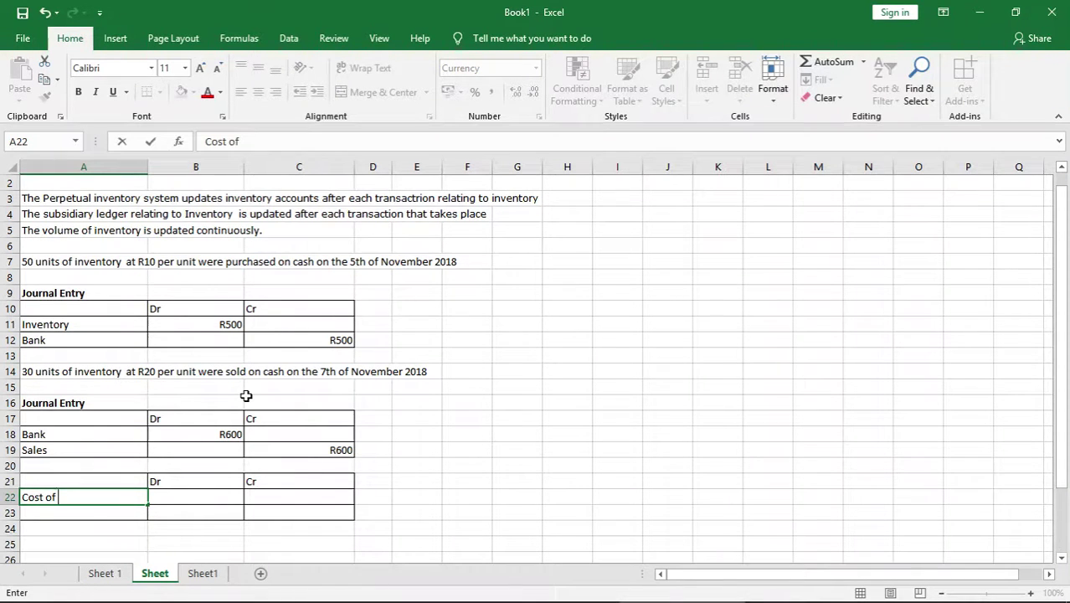
text(Goods )
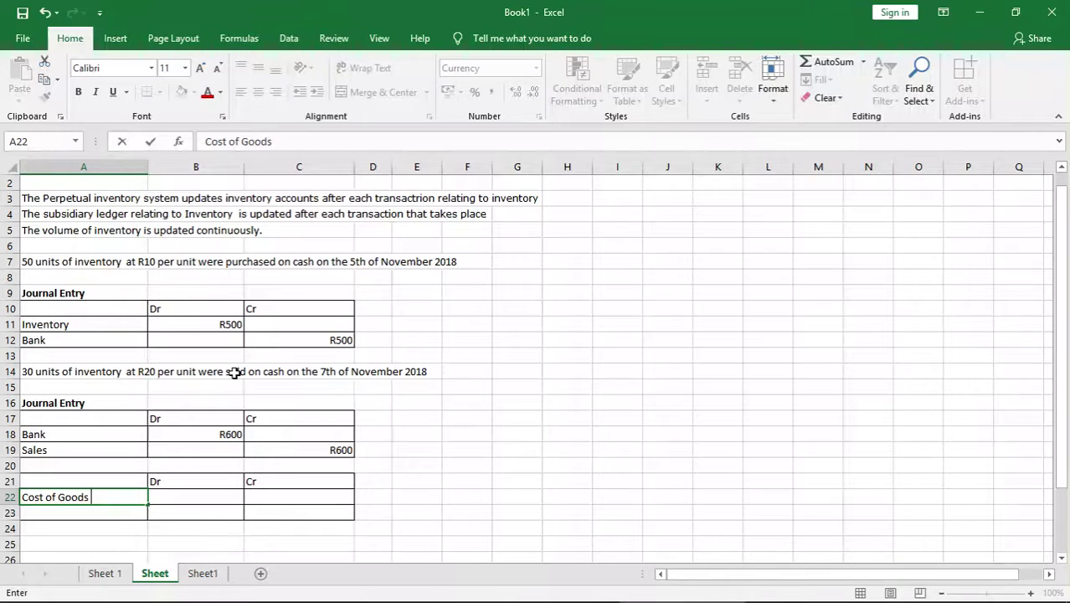
text(Sold)
key(Tab)
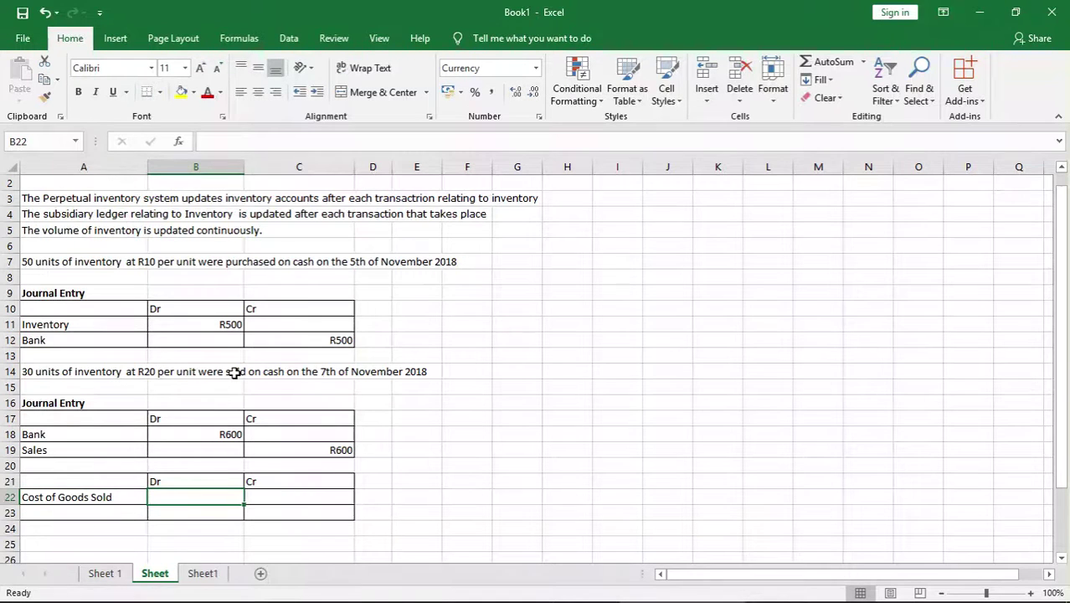
drag(1064, 416, 1066, 394)
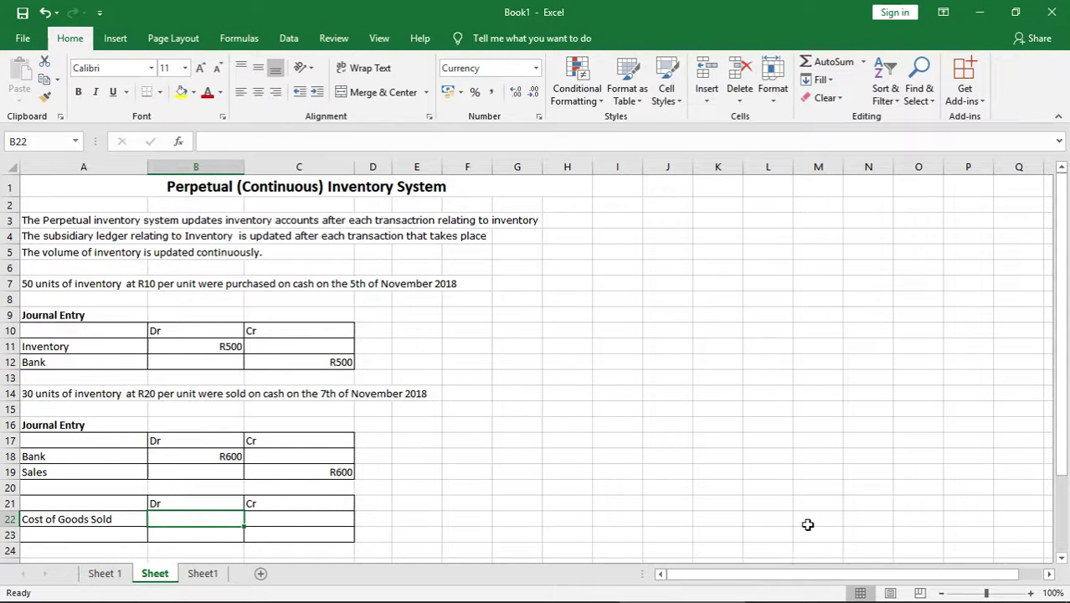
Debit R300 in B22 and enter Inventory in A23 with a R300 credit in C23
text(R3000)
key(BackSpace)
key(Return)
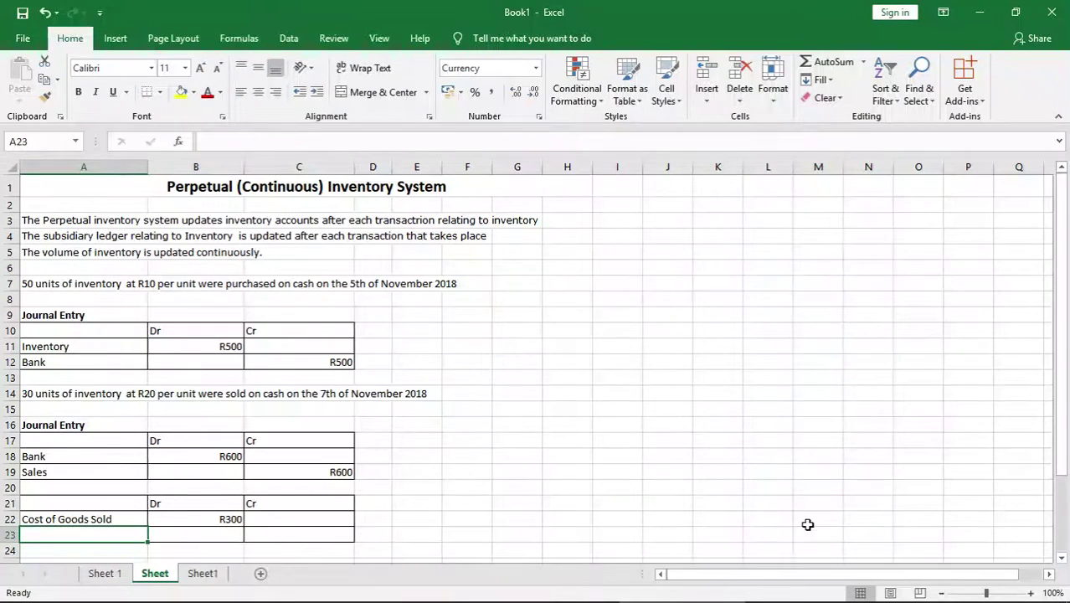
text(Inve)
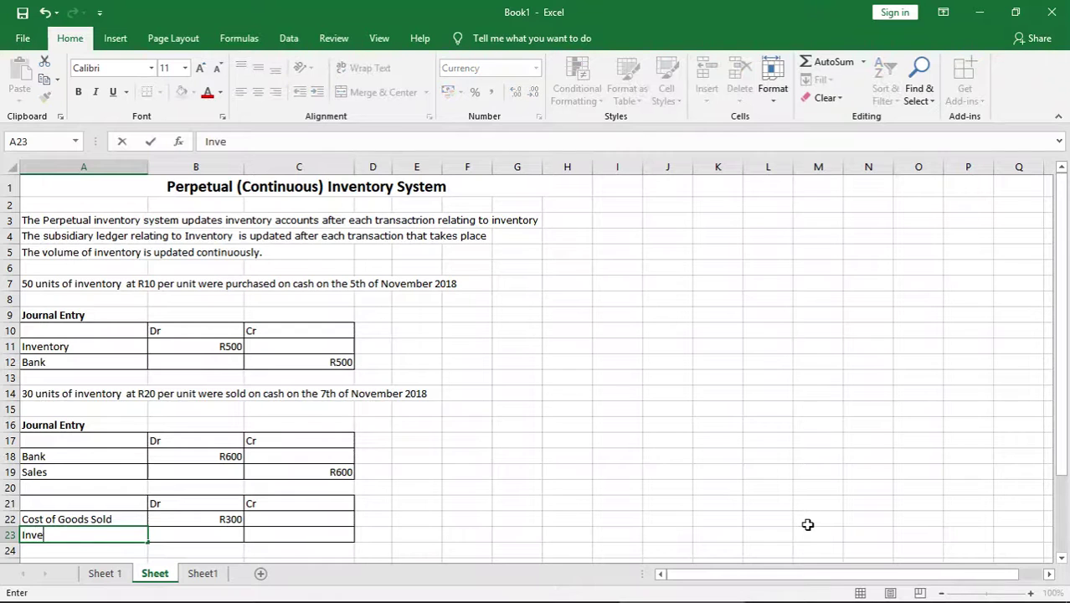
text(ntory)
key(Tab)
key(Tab)
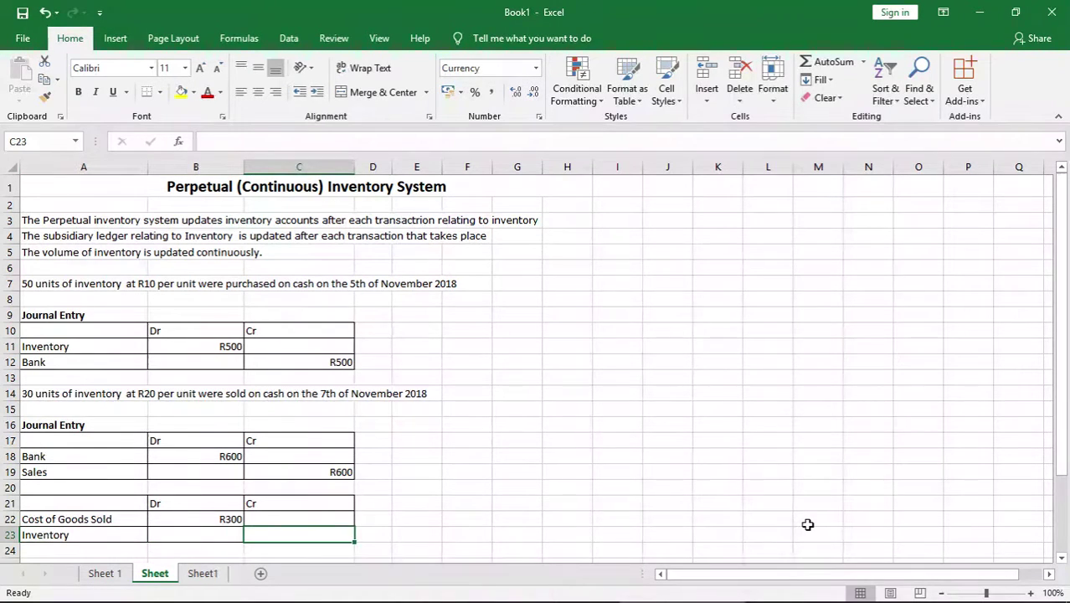
text(R3)
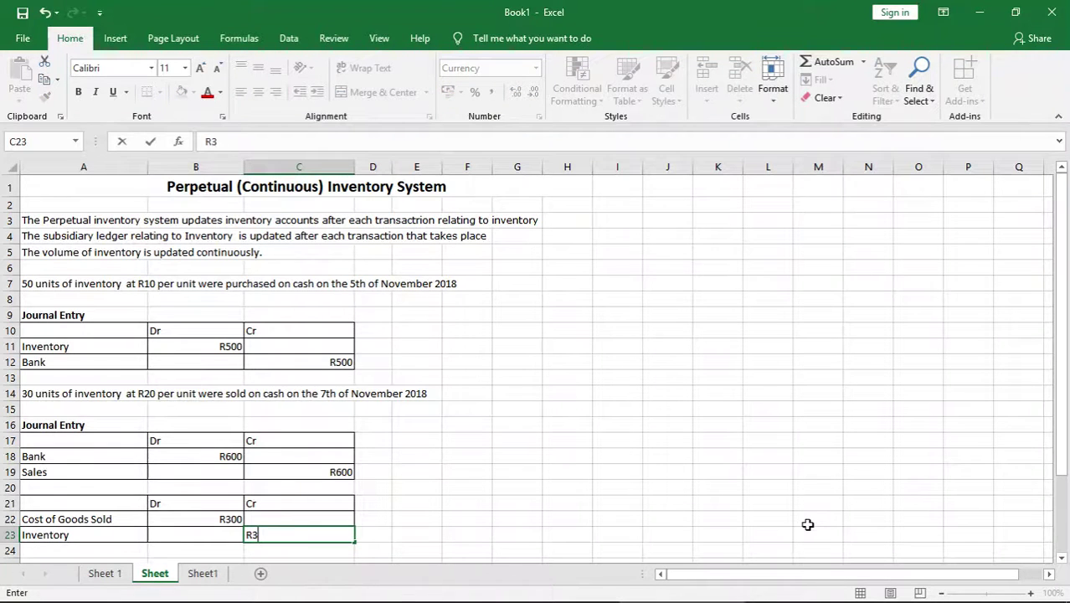
text(00)
key(Return)
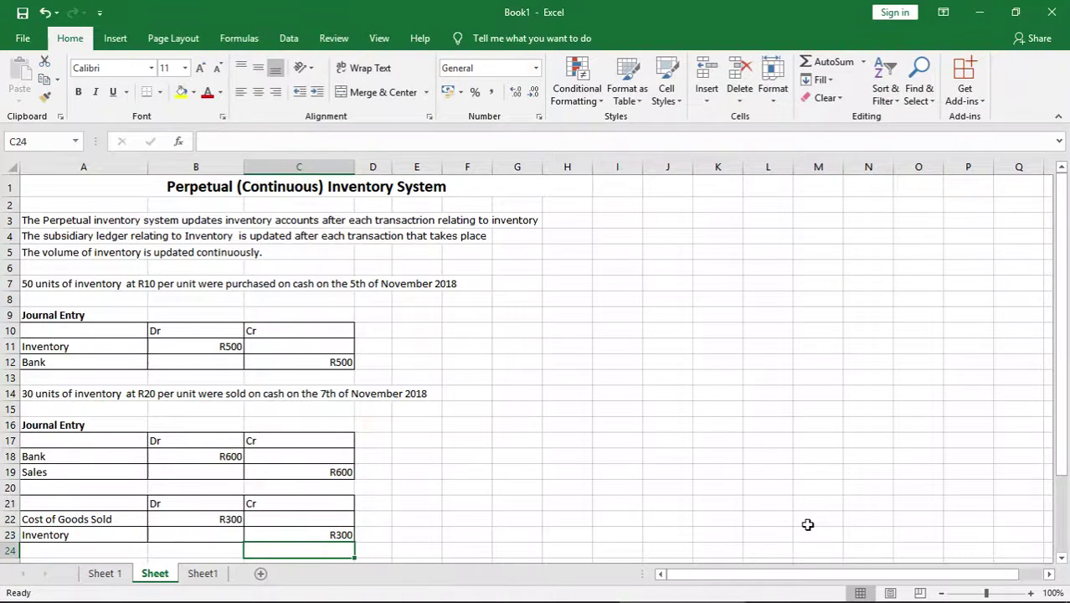